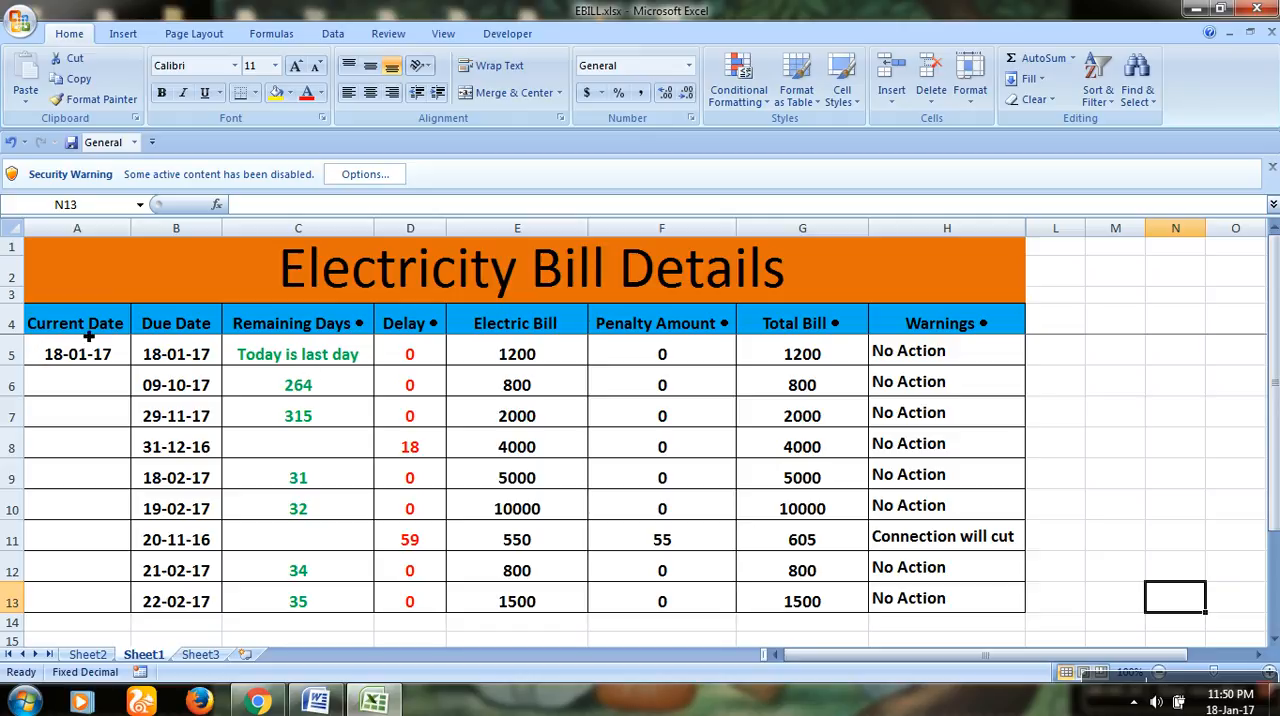
Step: Examine the Current Date formula in A5 and the nested IF formula for Remaining Days in C5
click(89, 366)
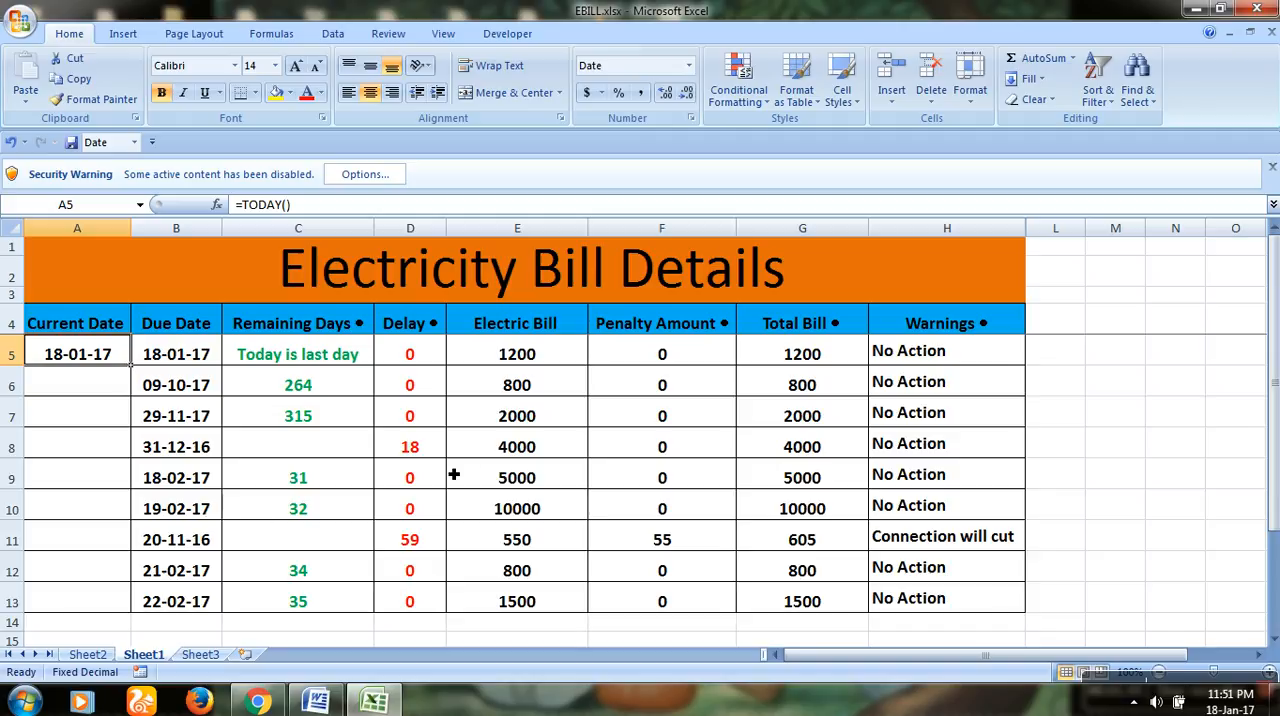
click(354, 354)
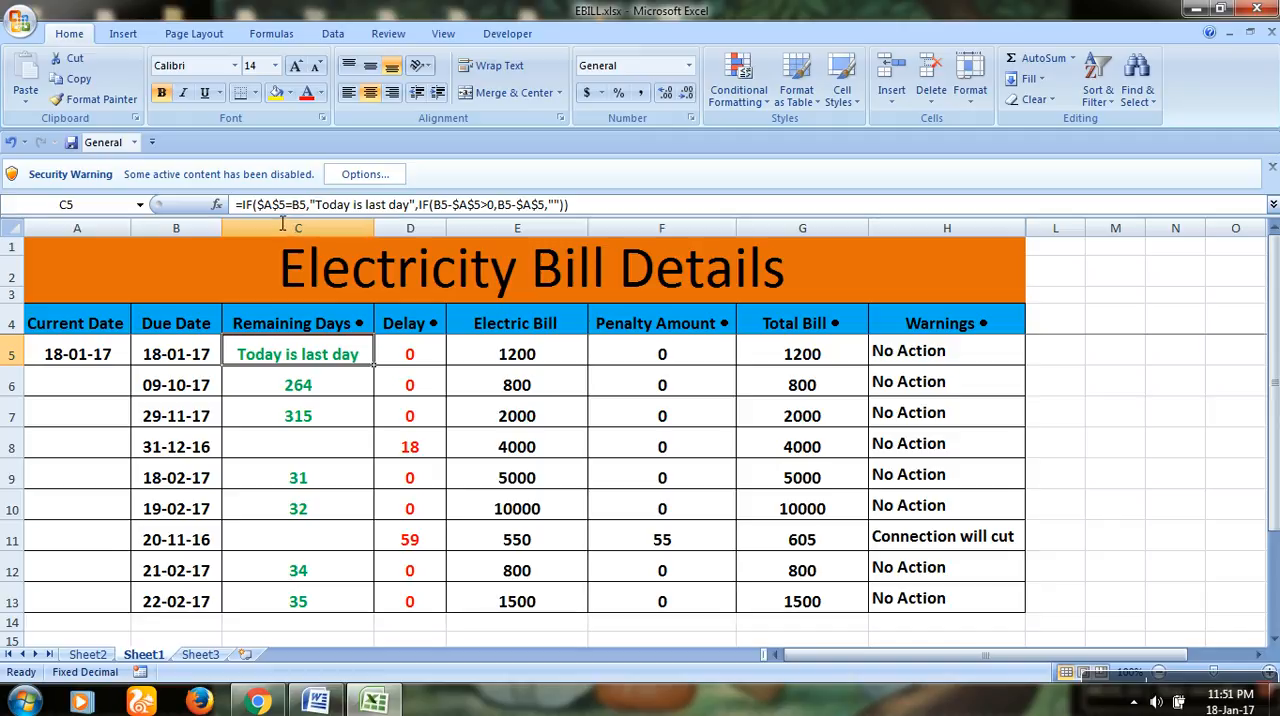
double_click(354, 357)
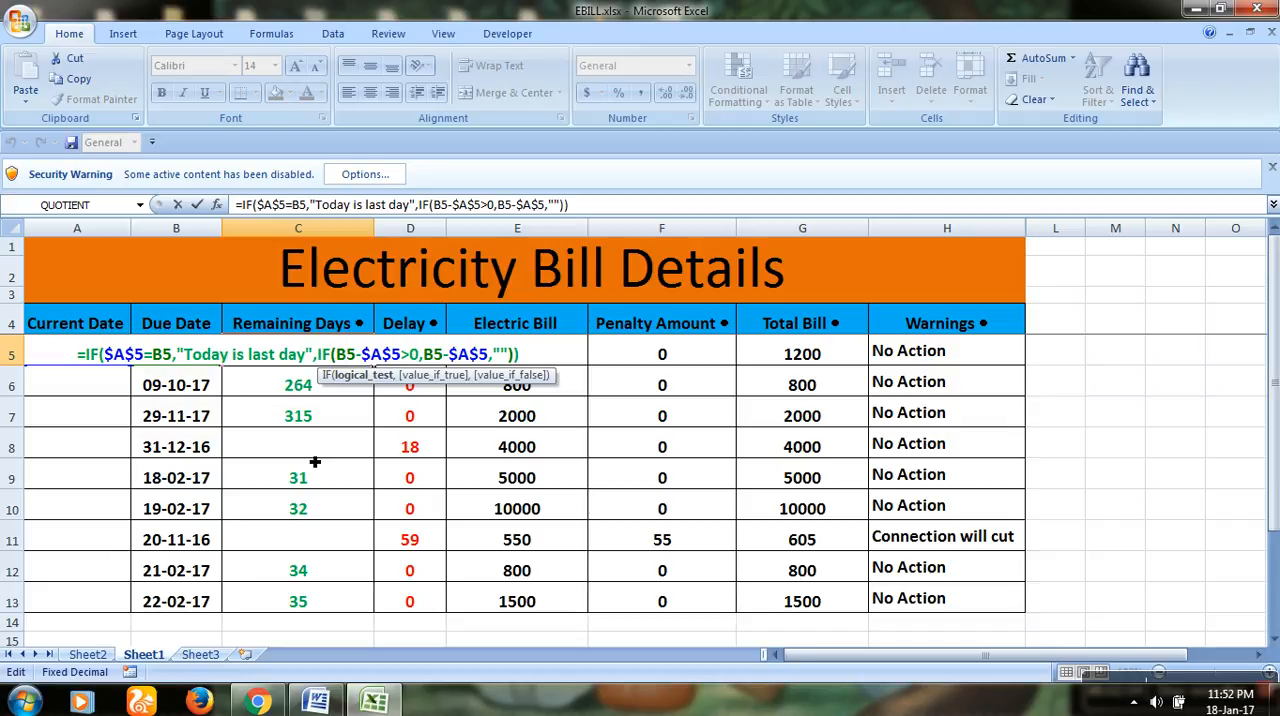
key(Return)
key(Up)
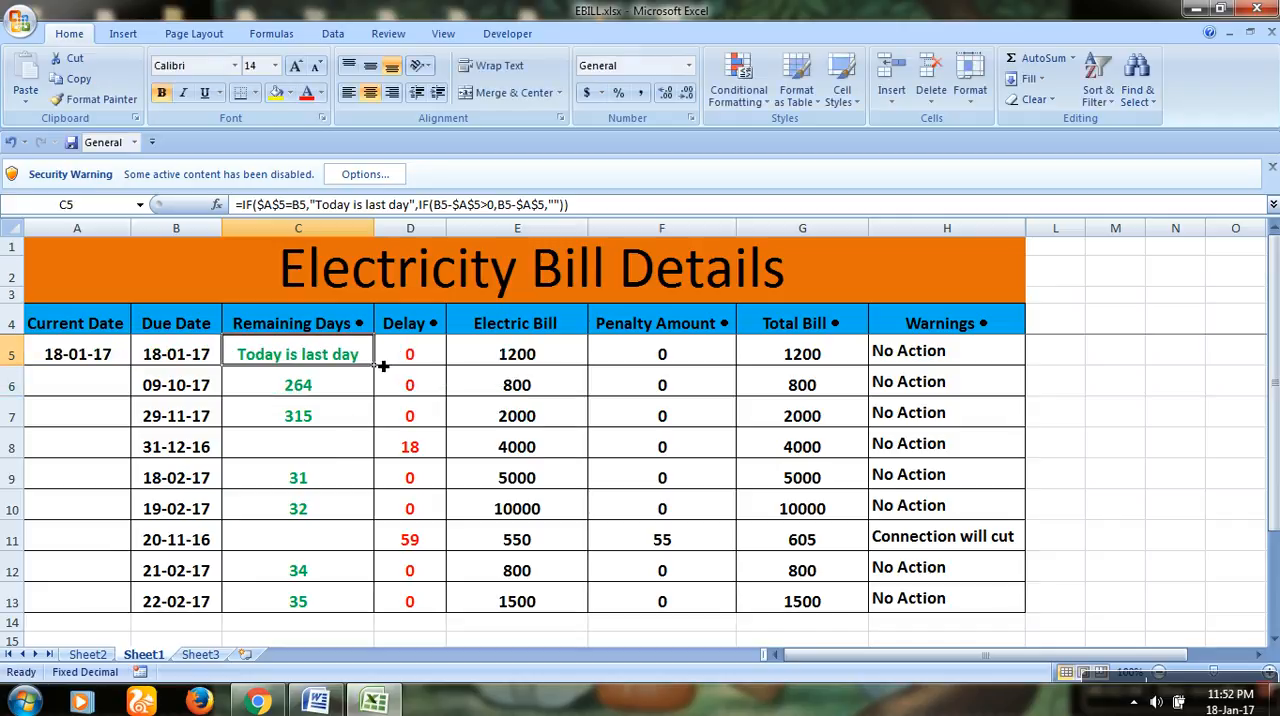
Step: Clear the Remaining Days cells C6:C13 and fill the formula in C5 down to C13
drag(379, 372, 388, 609)
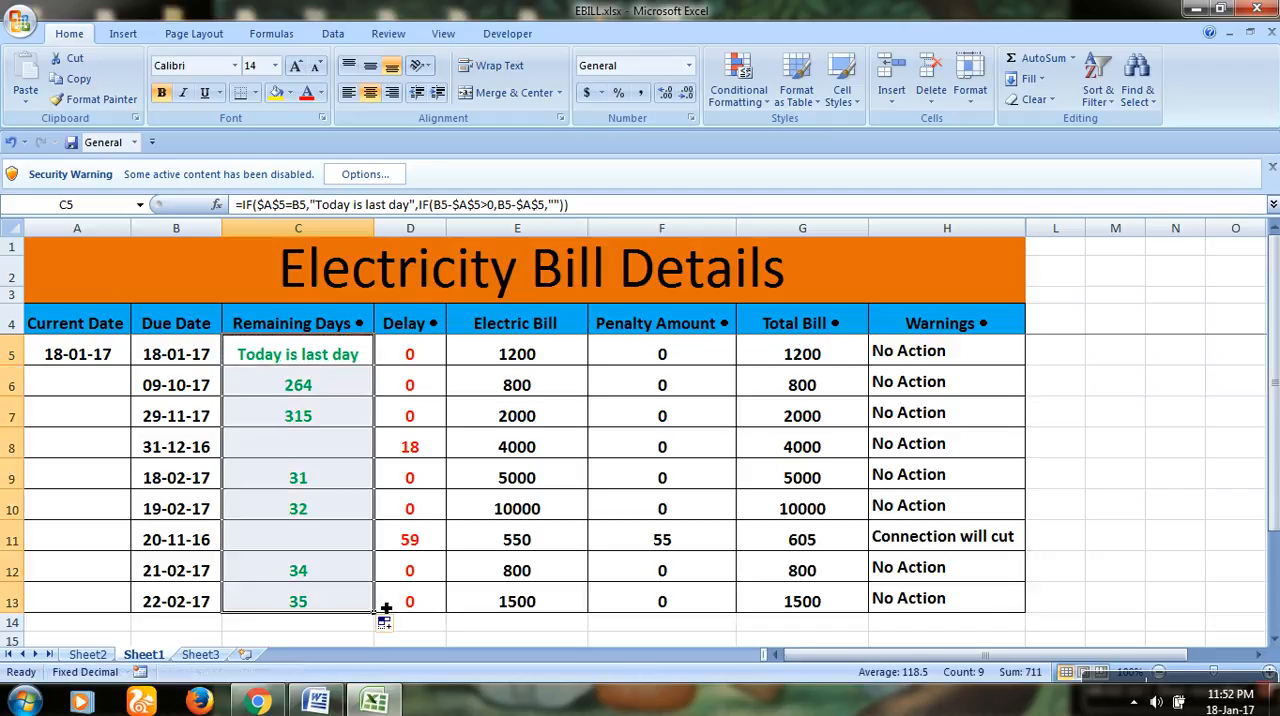
click(354, 360)
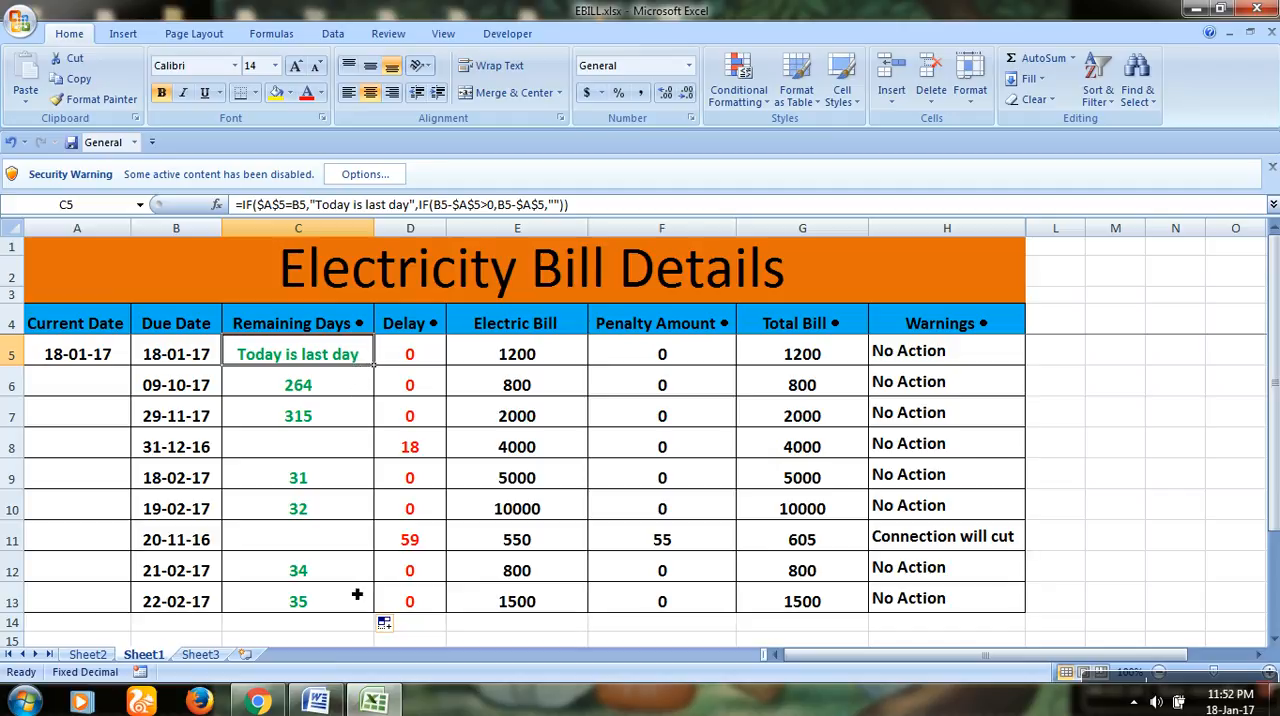
drag(340, 396, 353, 602)
key(Delete)
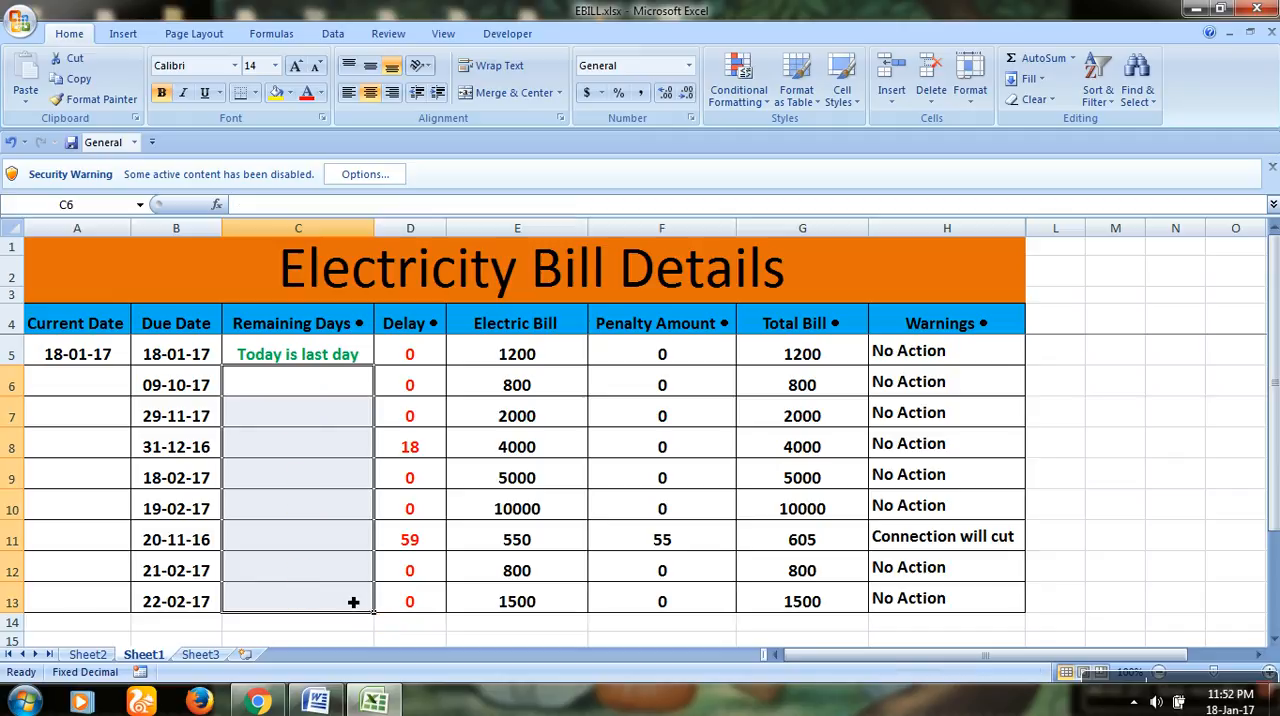
click(352, 362)
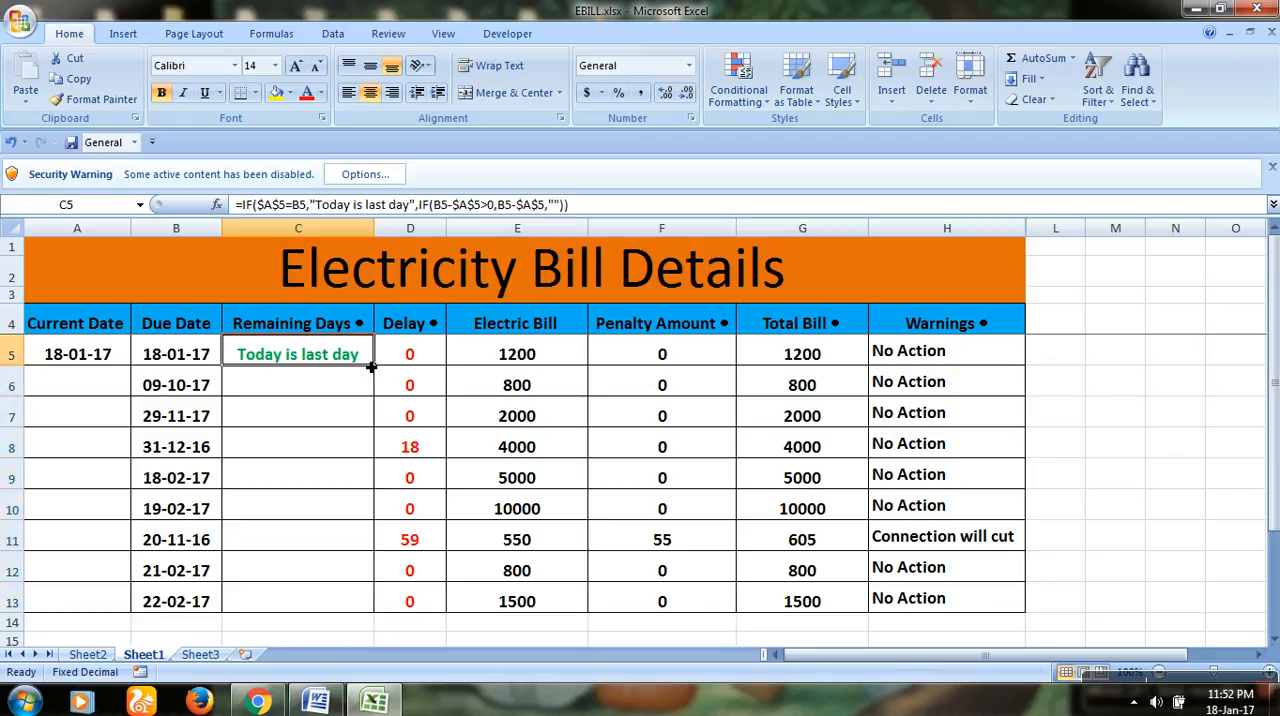
drag(374, 369, 418, 623)
Step: Clear the Delay cells D6:D13, review the IF formula in D5, and fill it down to D13
drag(426, 390, 433, 595)
key(Delete)
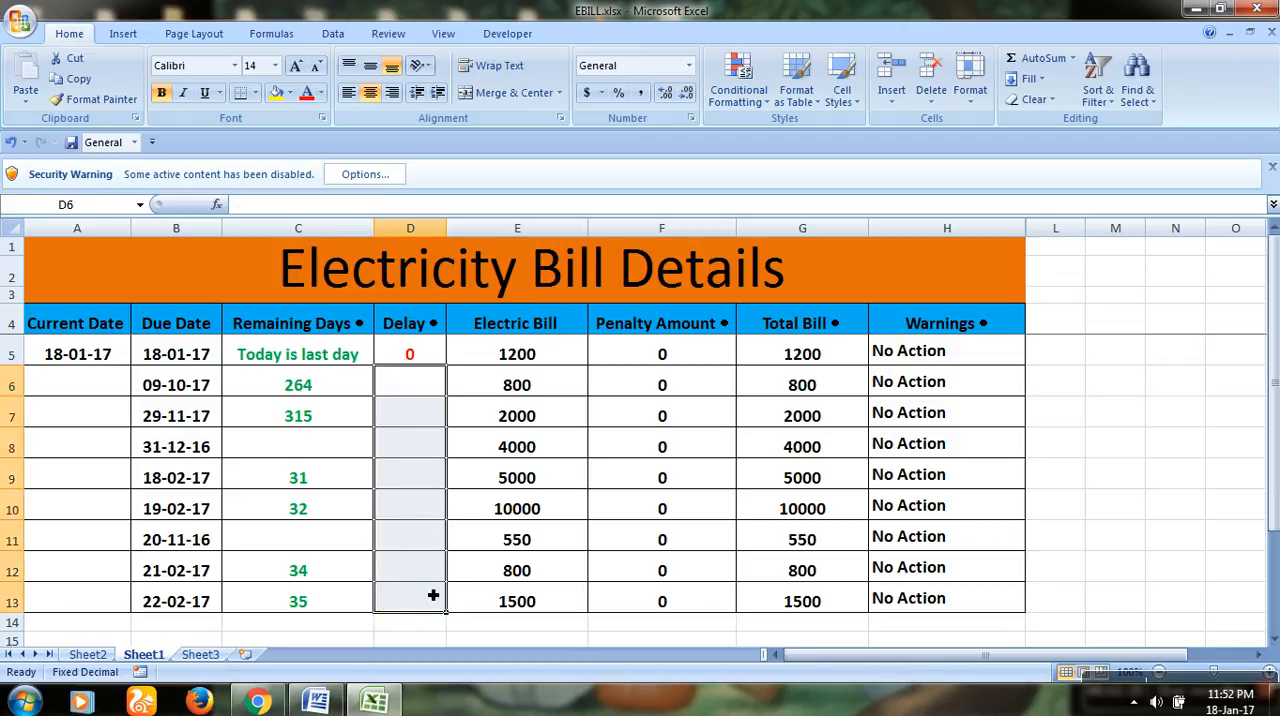
click(420, 352)
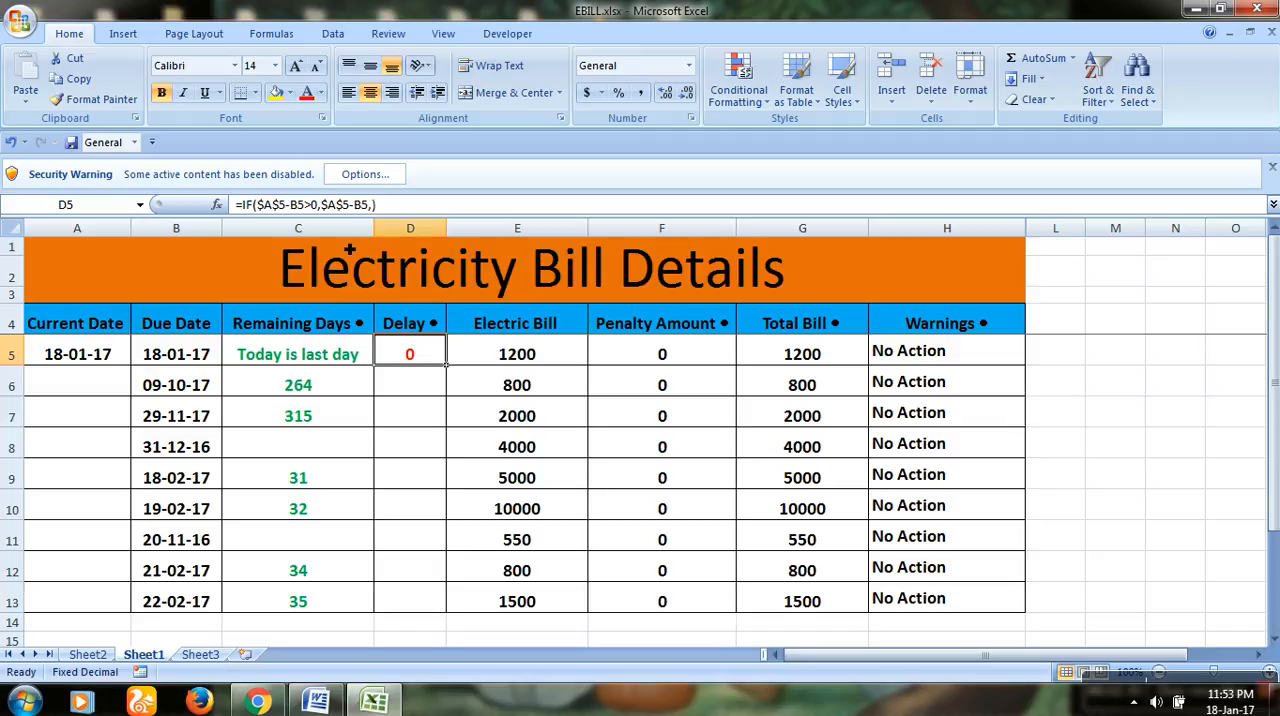
double_click(422, 358)
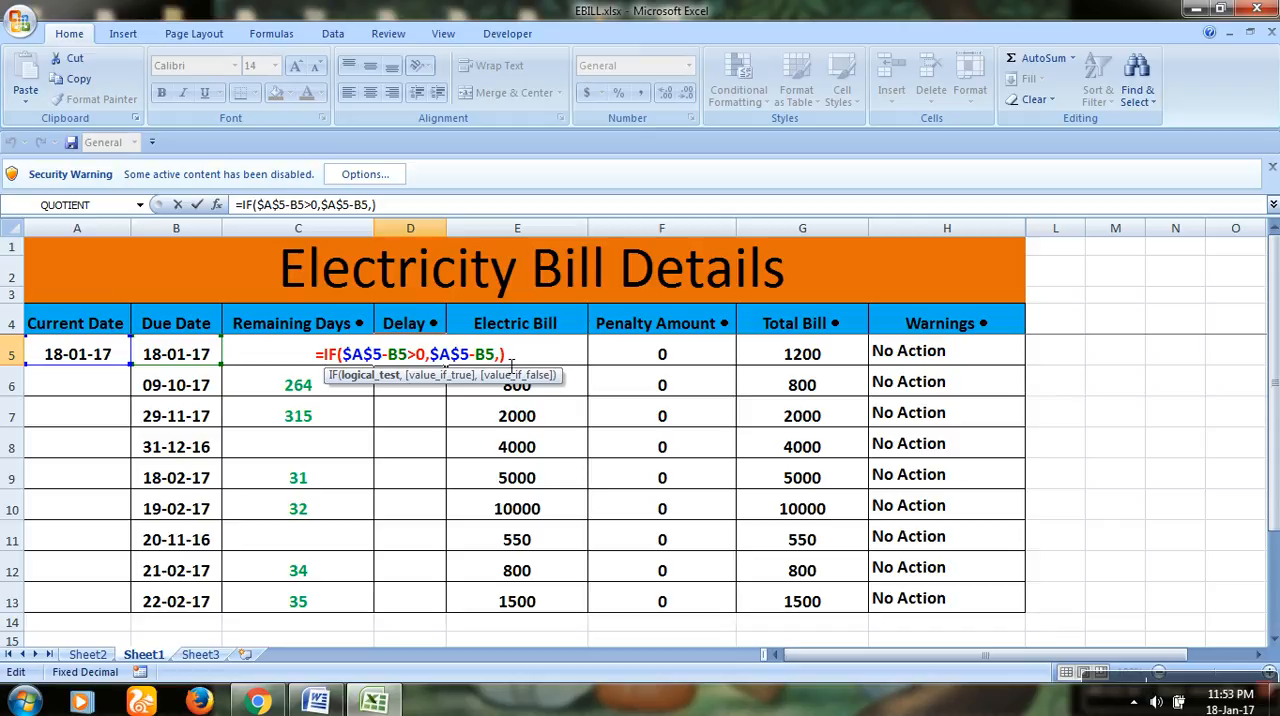
key(Return)
click(425, 358)
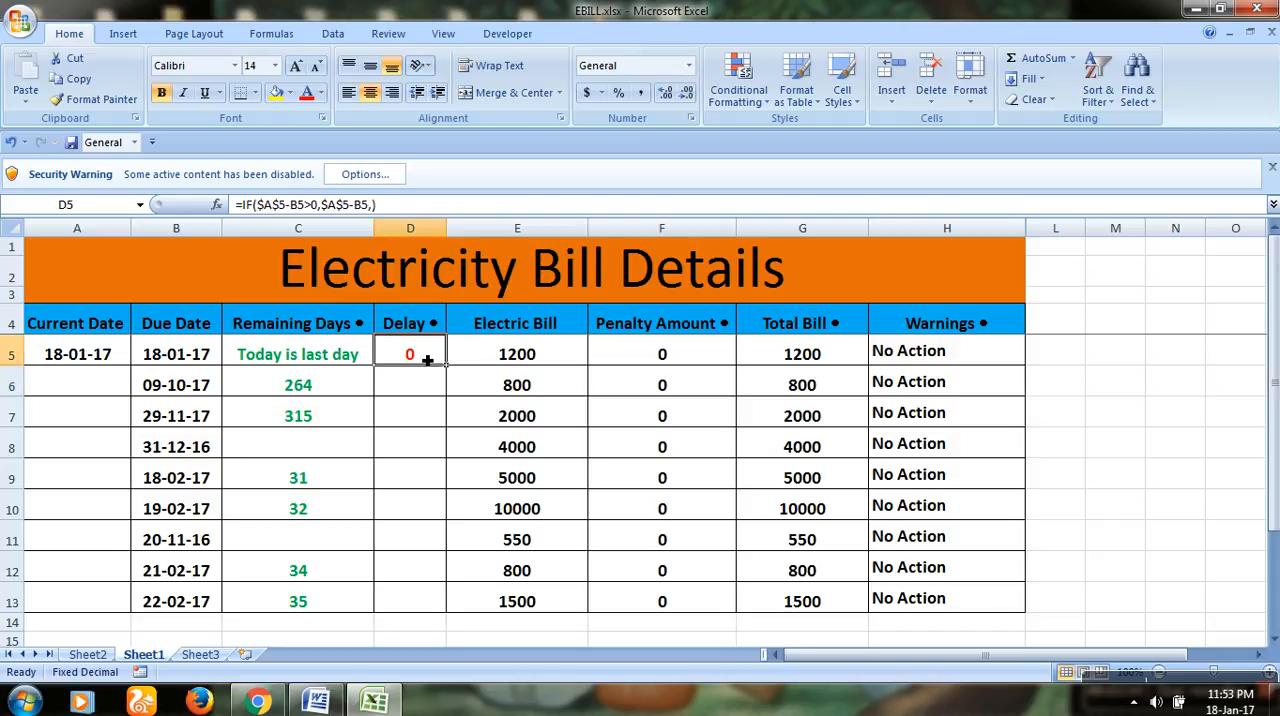
drag(449, 370, 386, 608)
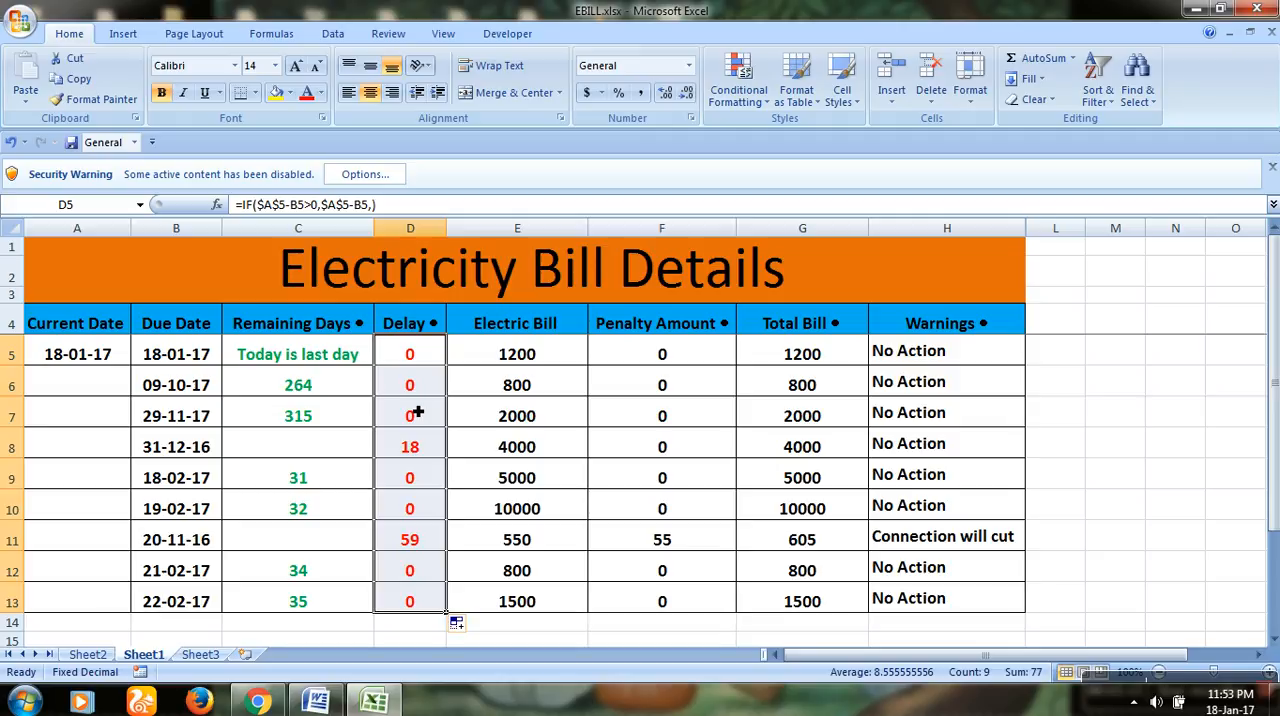
Step: Clear the Penalty Amount cells F6:F13 and fill the 10 percent penalty formula in F5 down to F13
click(546, 364)
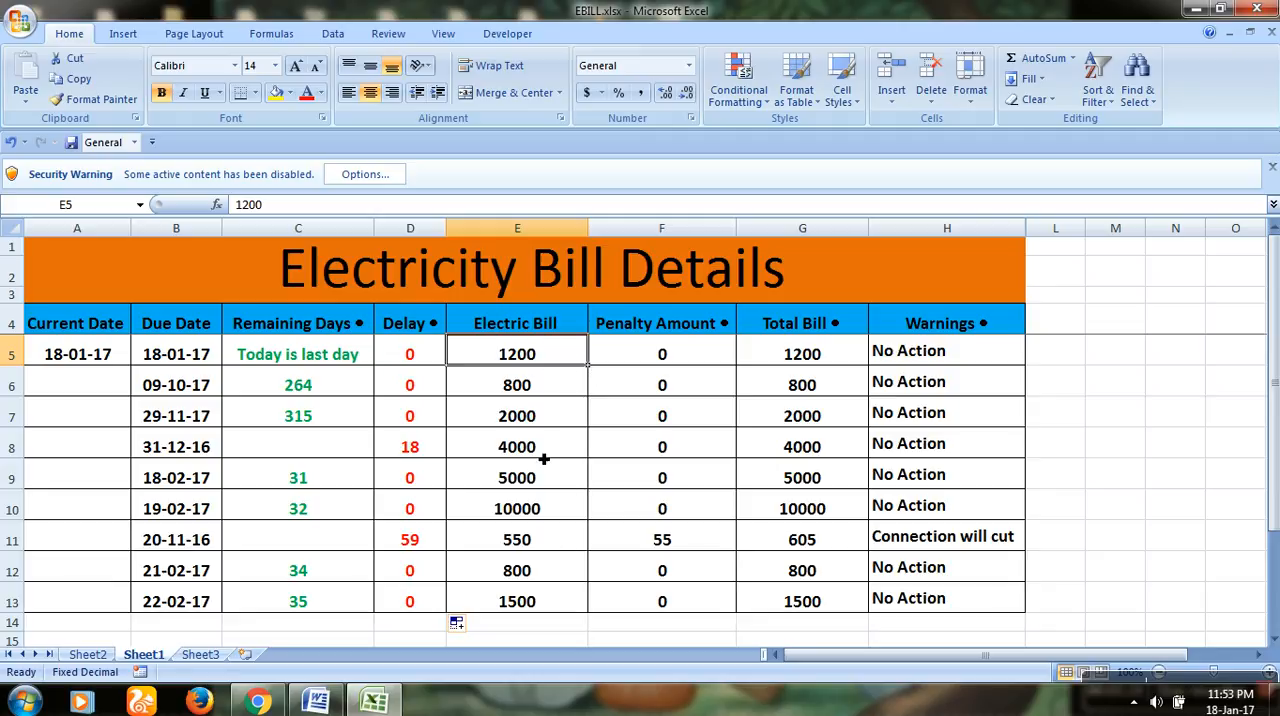
click(653, 349)
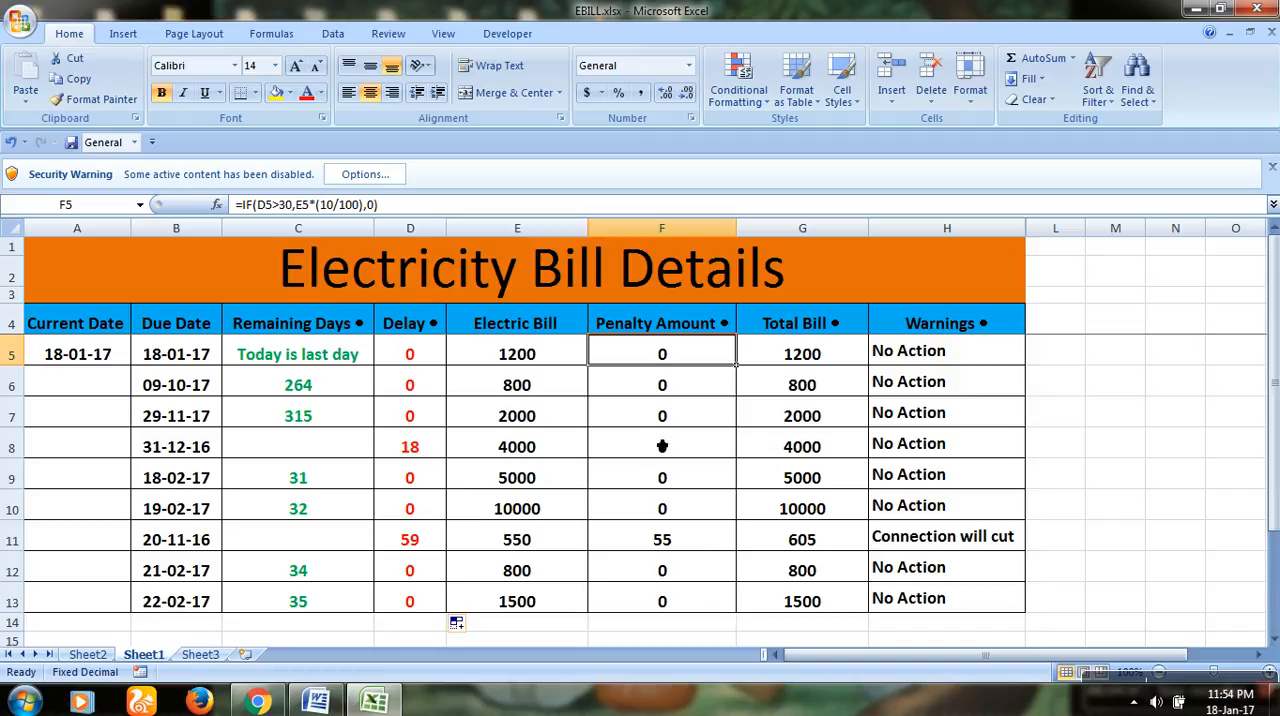
drag(700, 388, 671, 592)
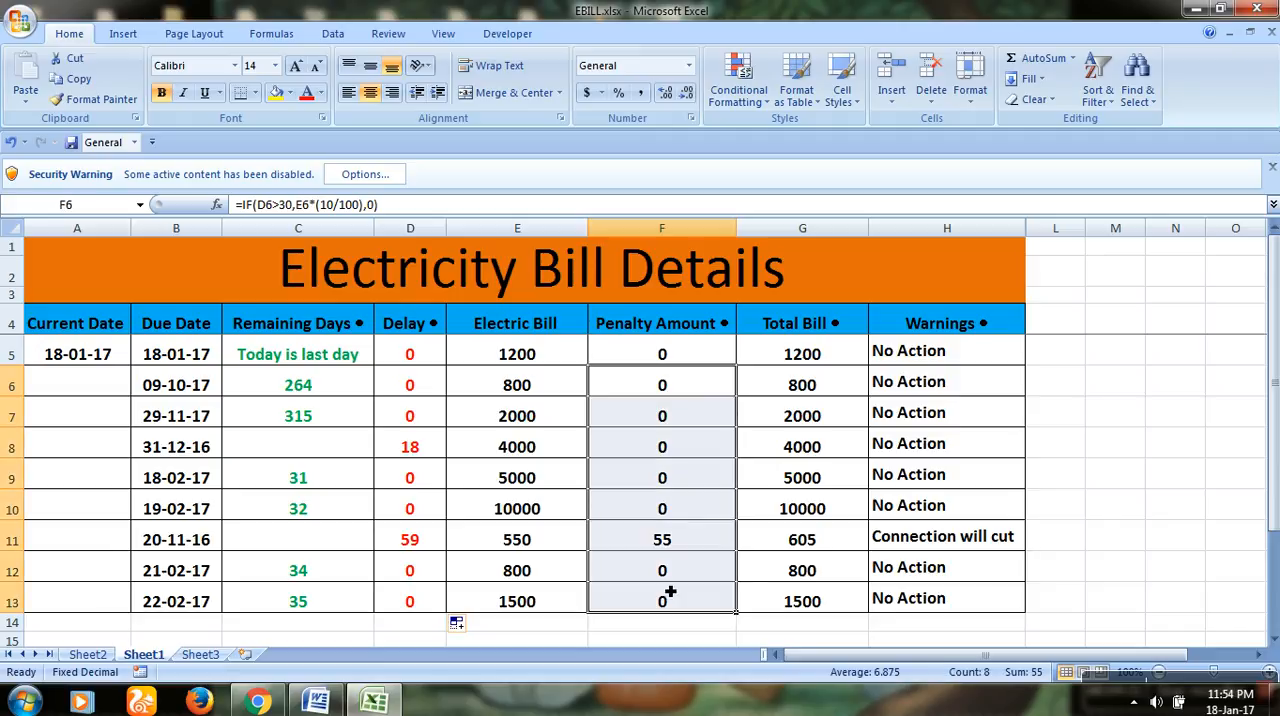
key(Delete)
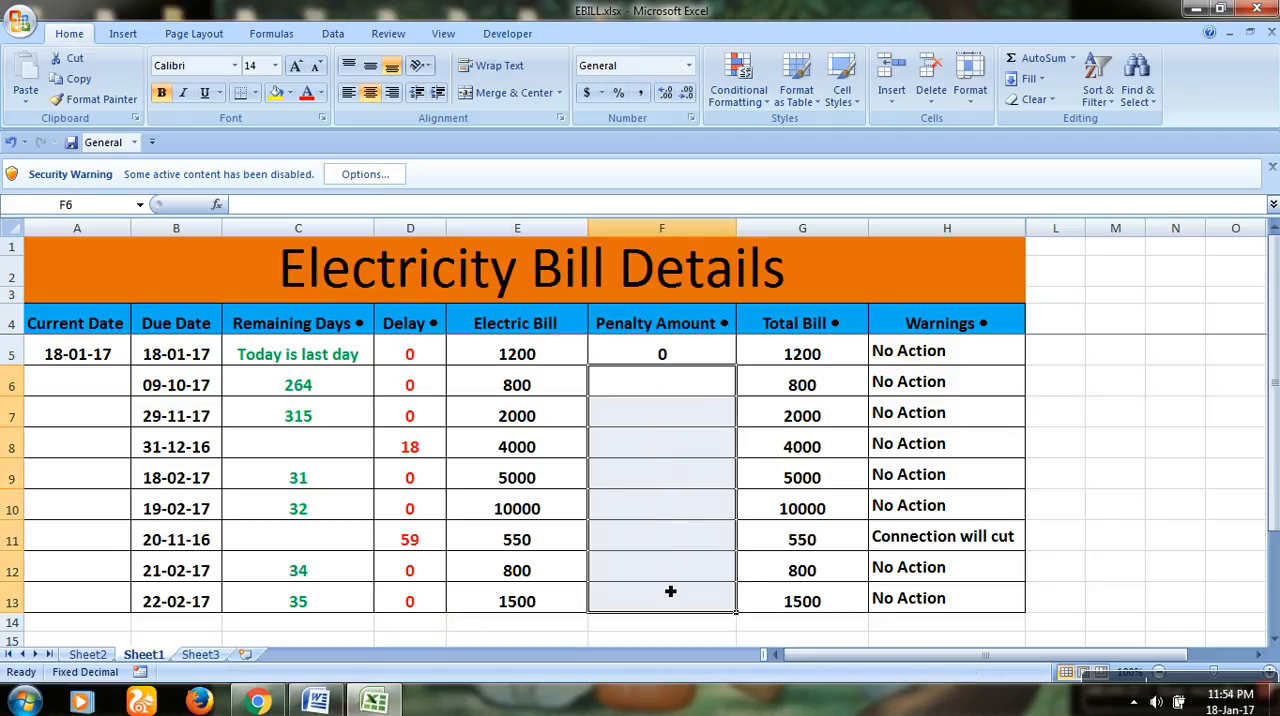
click(692, 358)
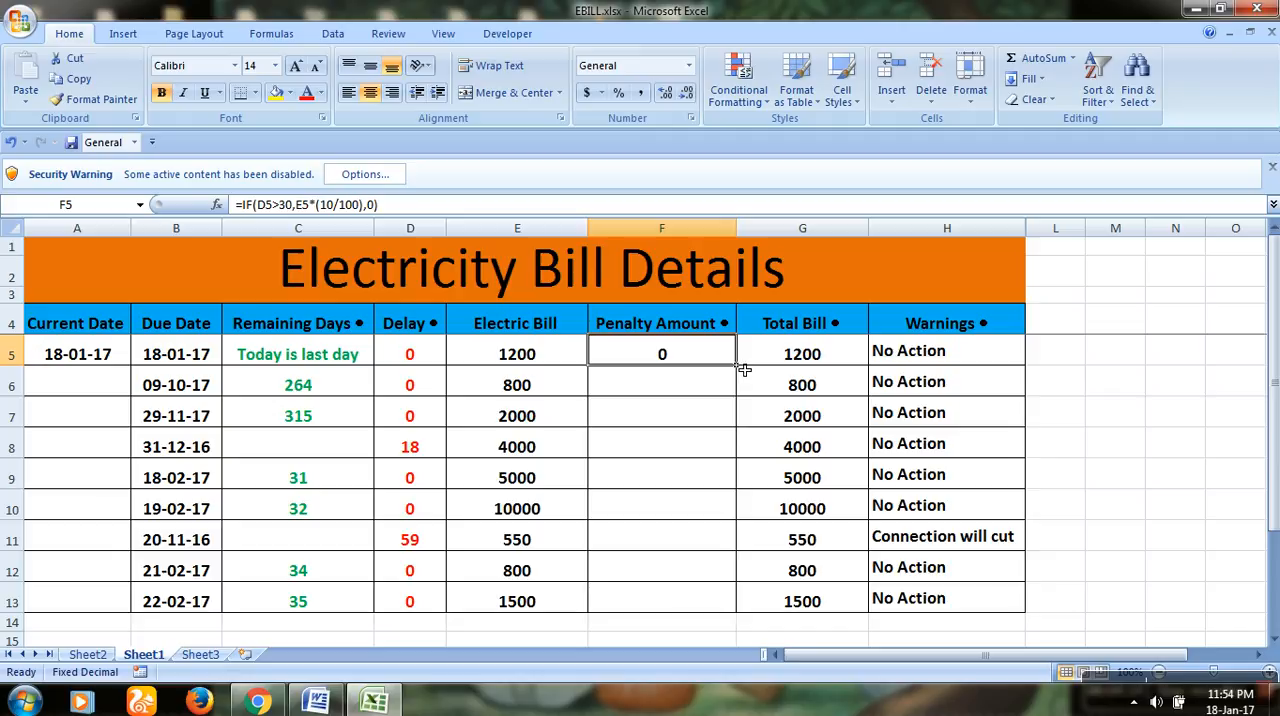
drag(737, 366, 666, 629)
click(698, 548)
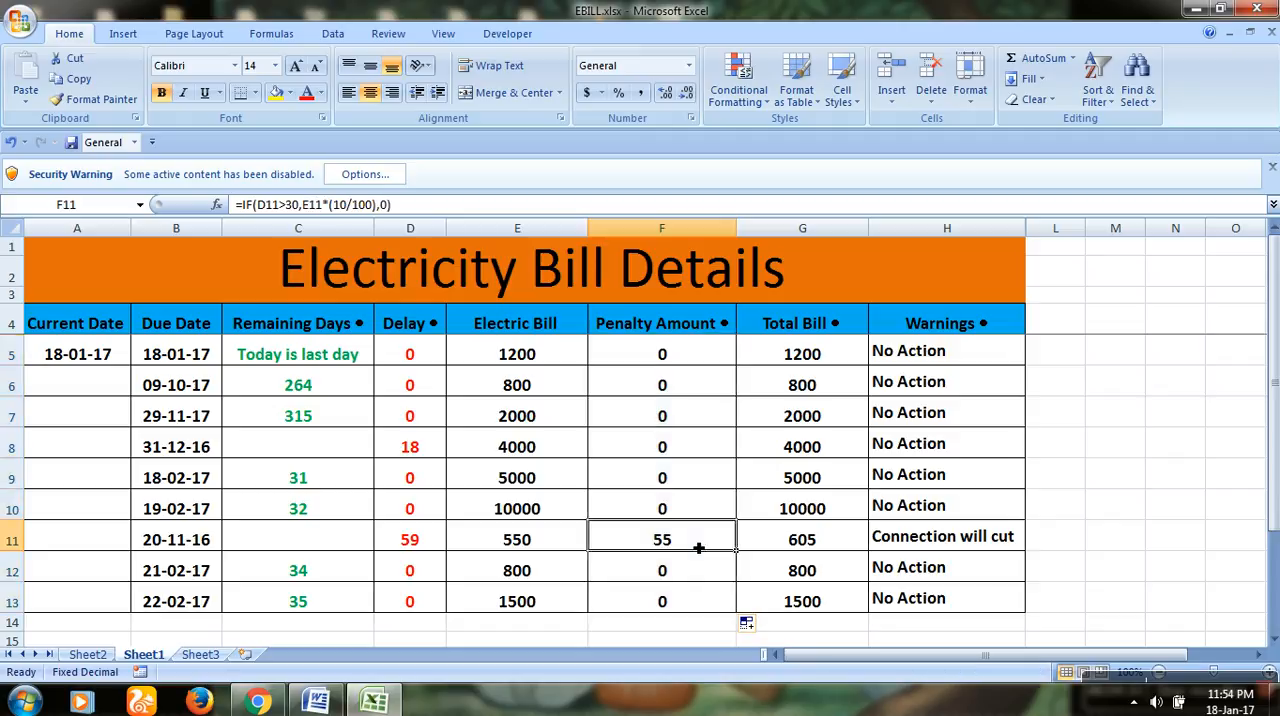
Step: Examine the Total Bill formula in G5 and the Warnings IF formulas in H5 and H11
click(843, 348)
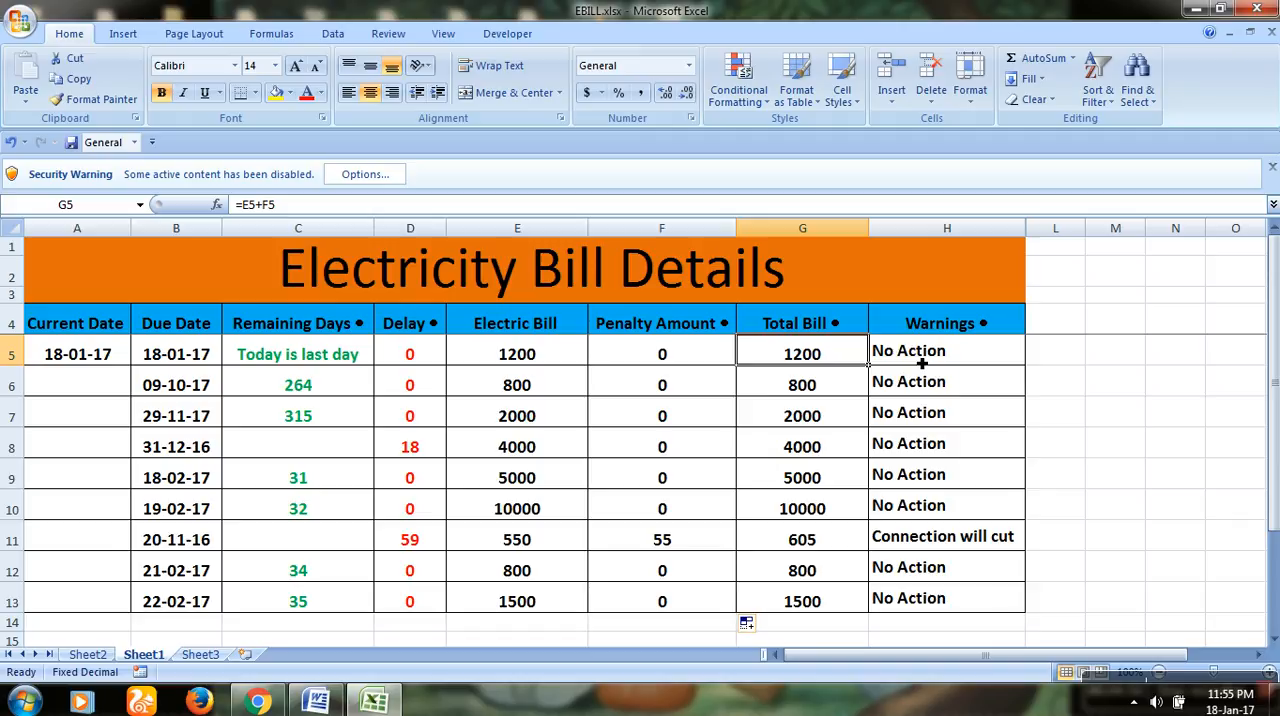
click(1000, 358)
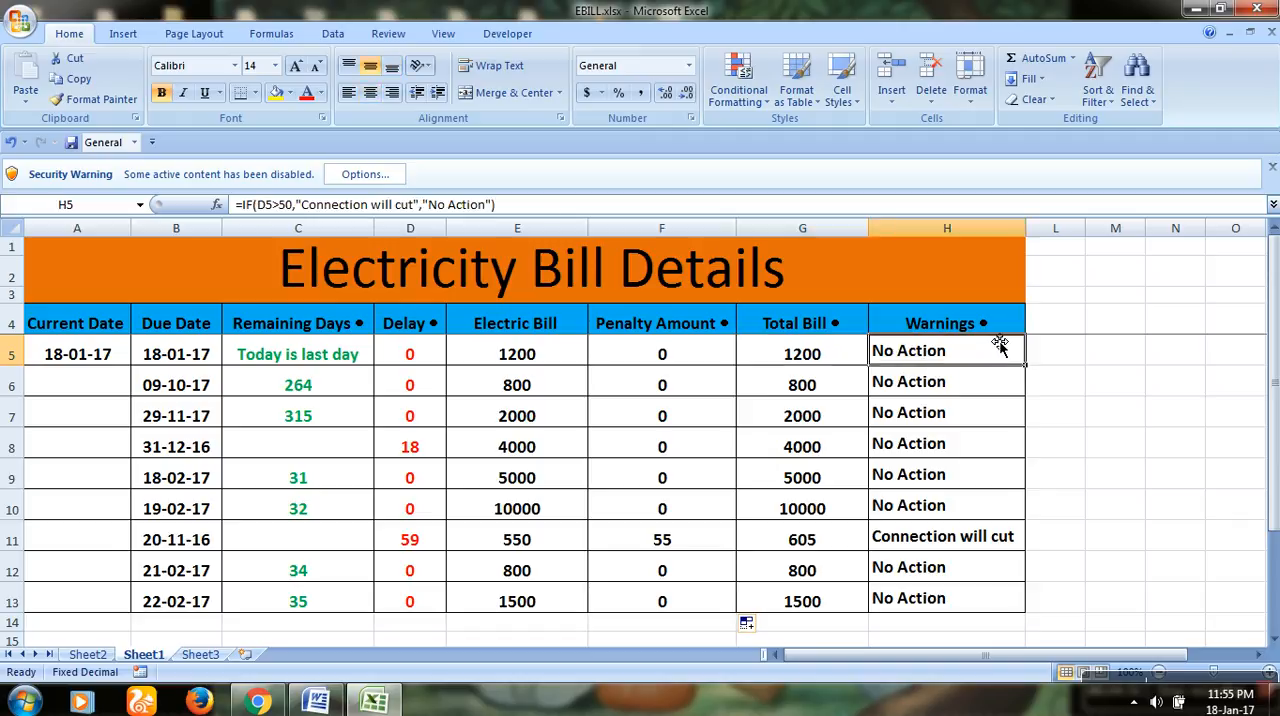
double_click(986, 347)
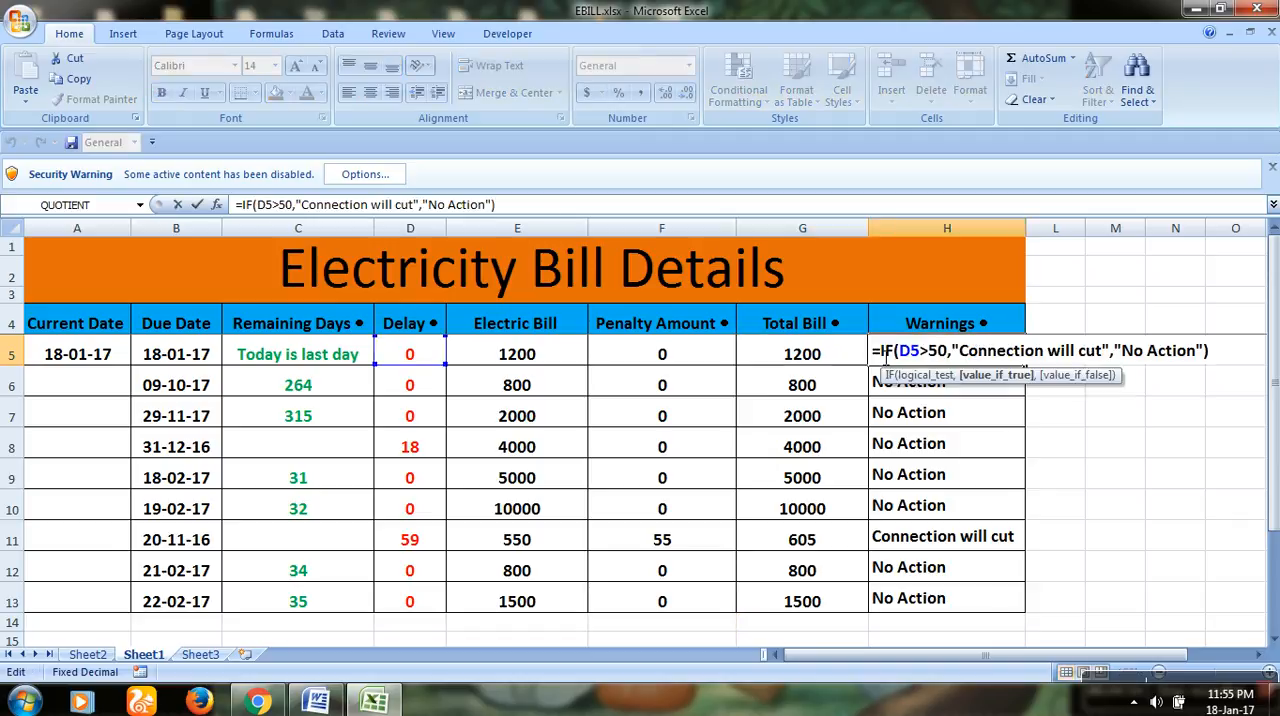
click(944, 369)
click(1223, 367)
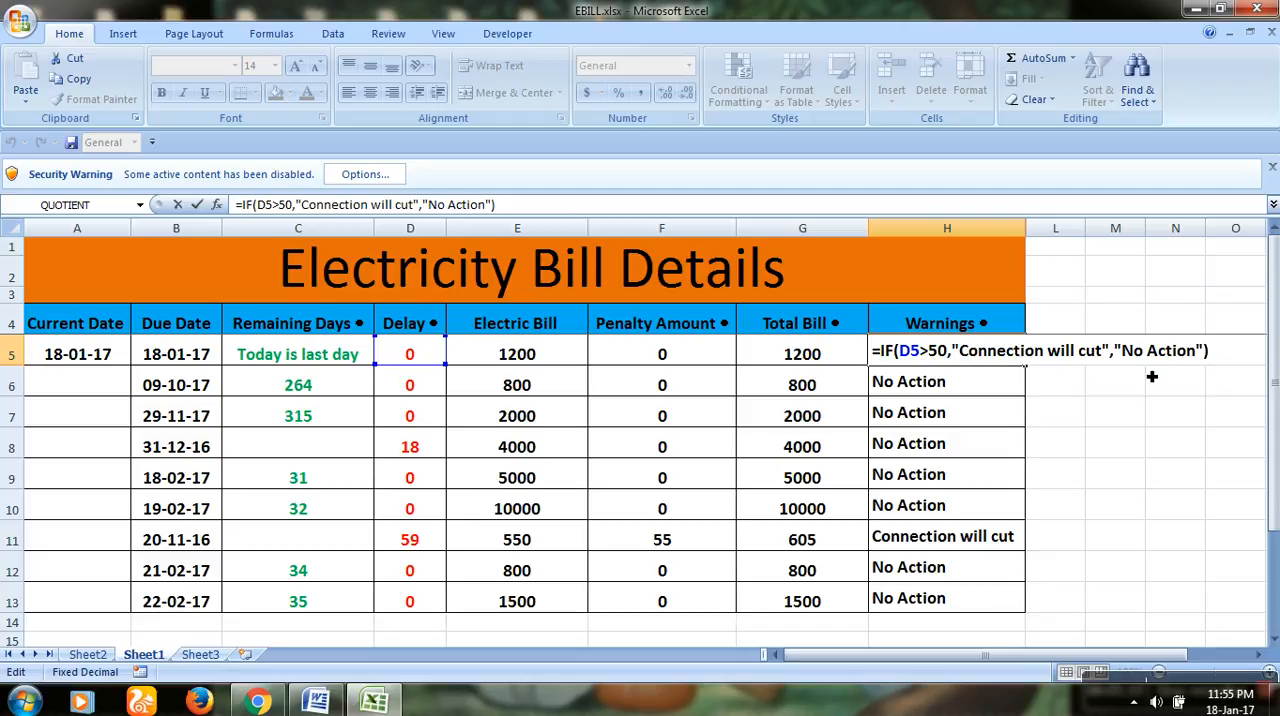
key(Return)
click(999, 552)
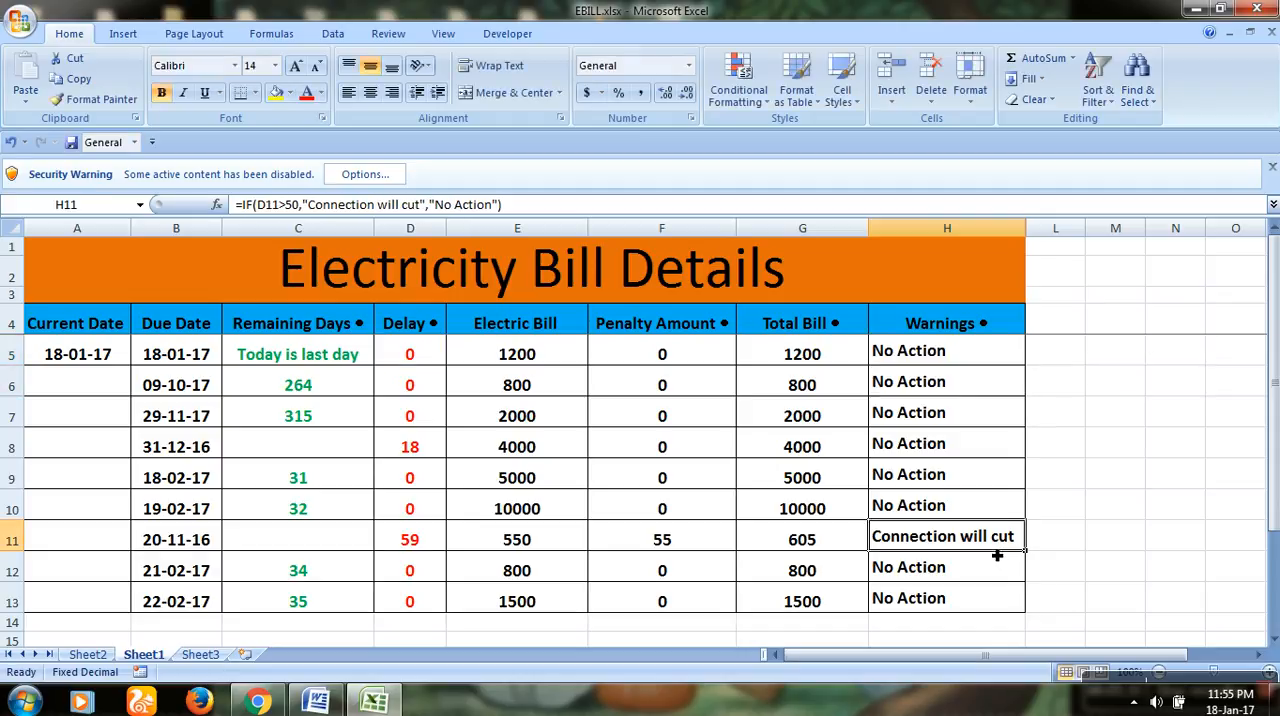
Step: Clear the Warnings cells H6:H13 and fill the formula in H5 down to H13
click(974, 354)
click(992, 381)
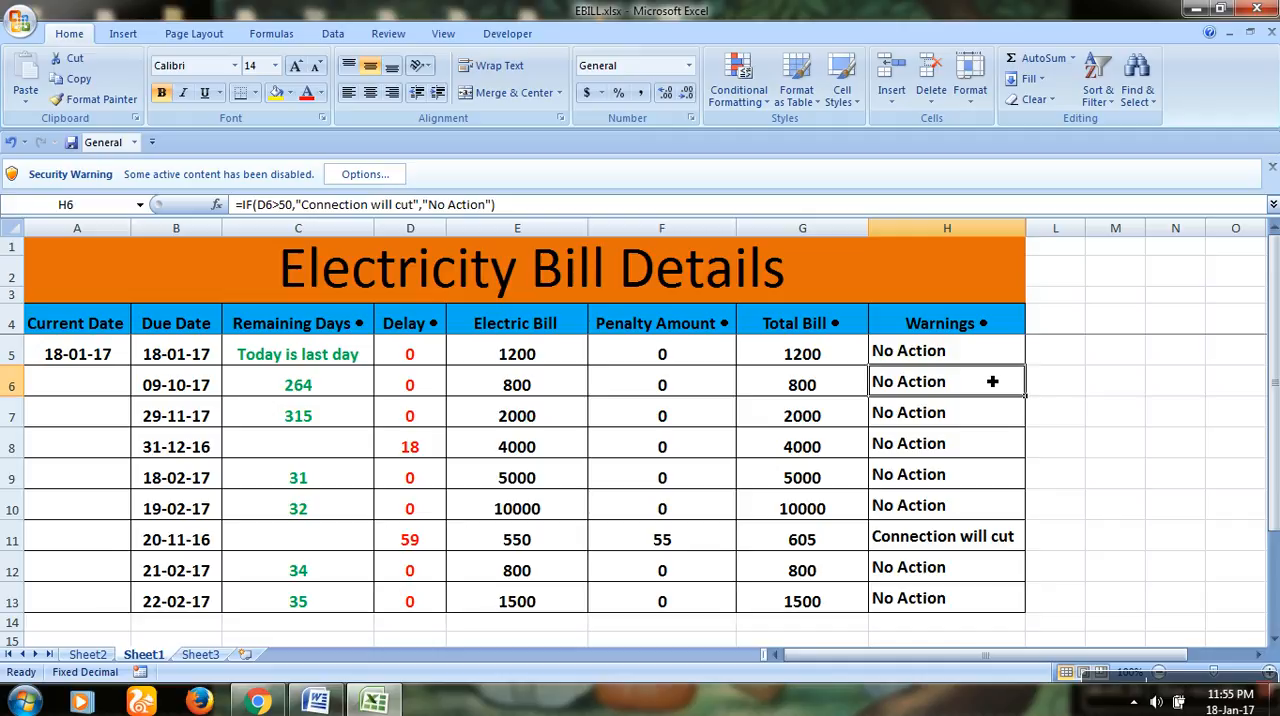
key(shift+Down)
key(shift+Down)
key(shift+Down)
key(shift+Down)
key(shift+Down)
key(shift+Down)
key(shift+Down)
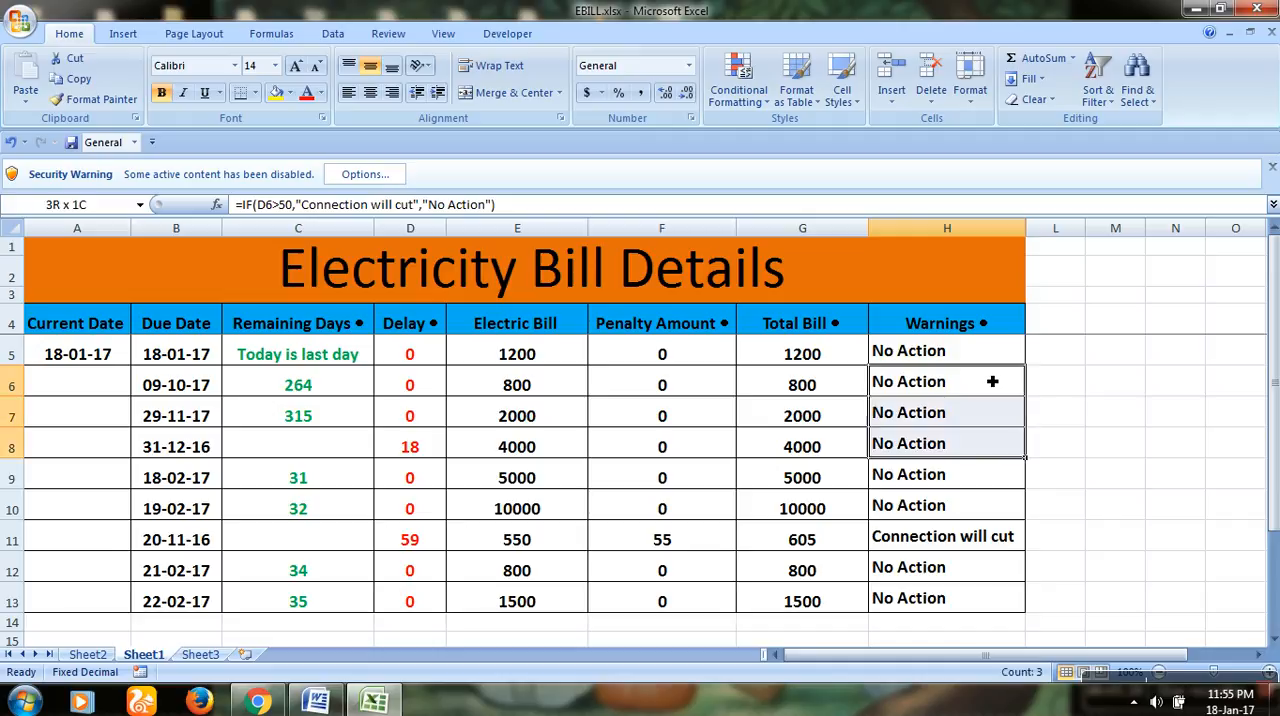
key(Delete)
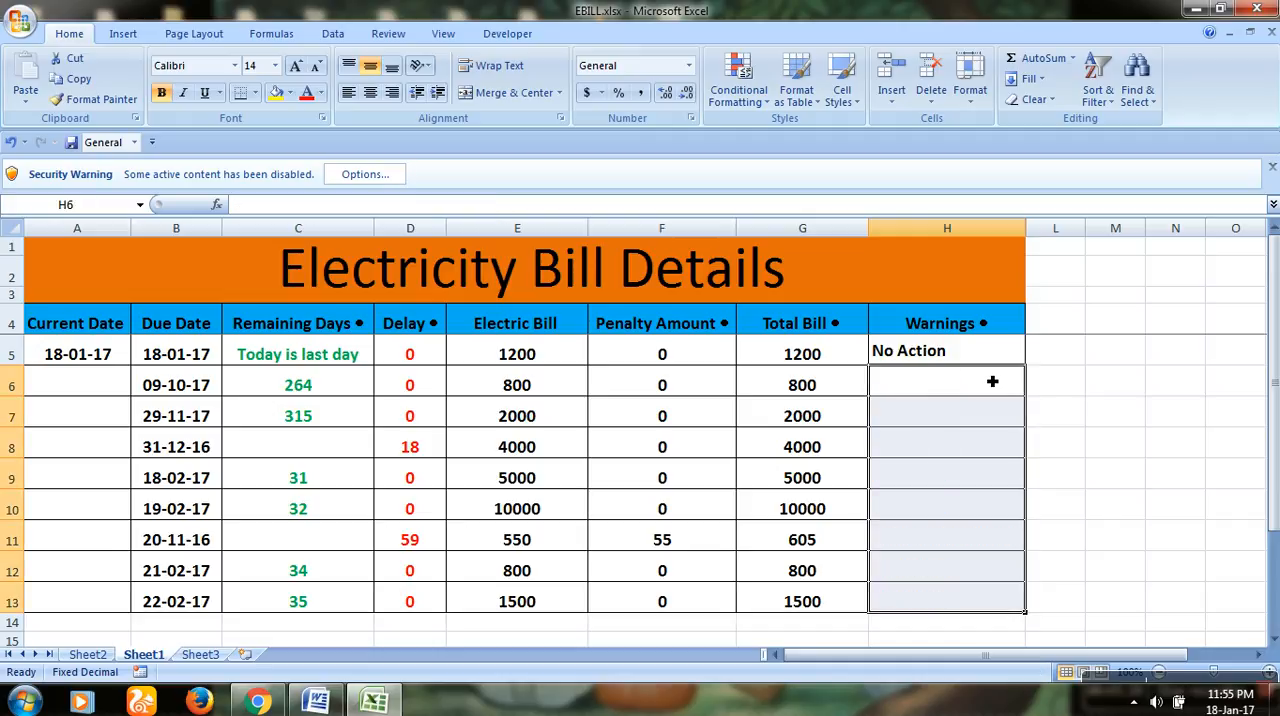
click(1004, 363)
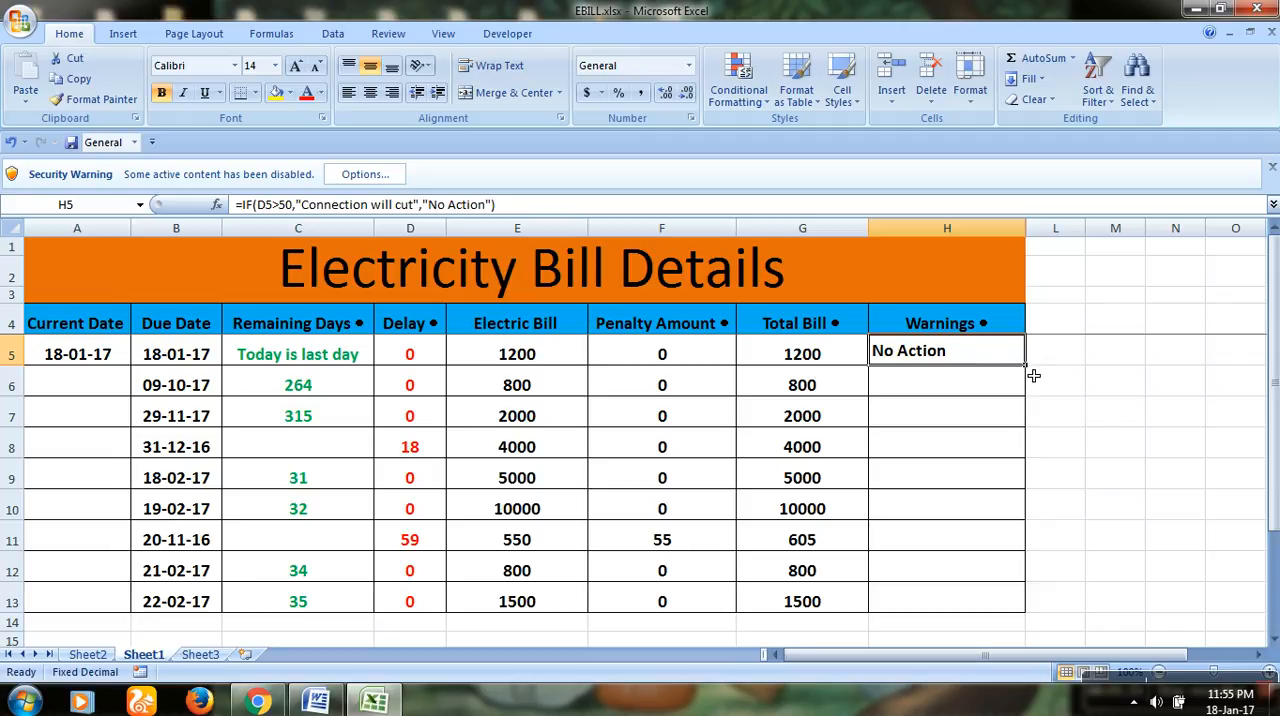
drag(1033, 375, 1019, 609)
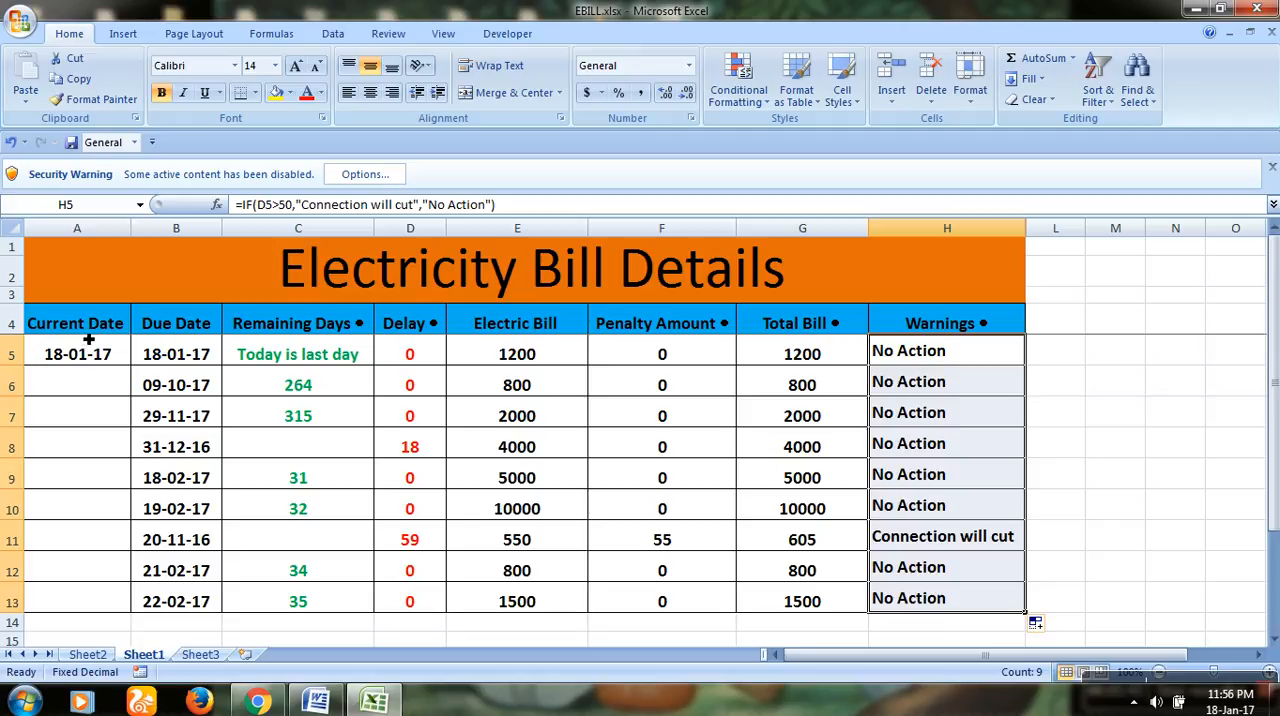
Step: Check the due date in B5 and the Remaining Days formula in C5, and switch to Sheet3
click(175, 362)
click(268, 352)
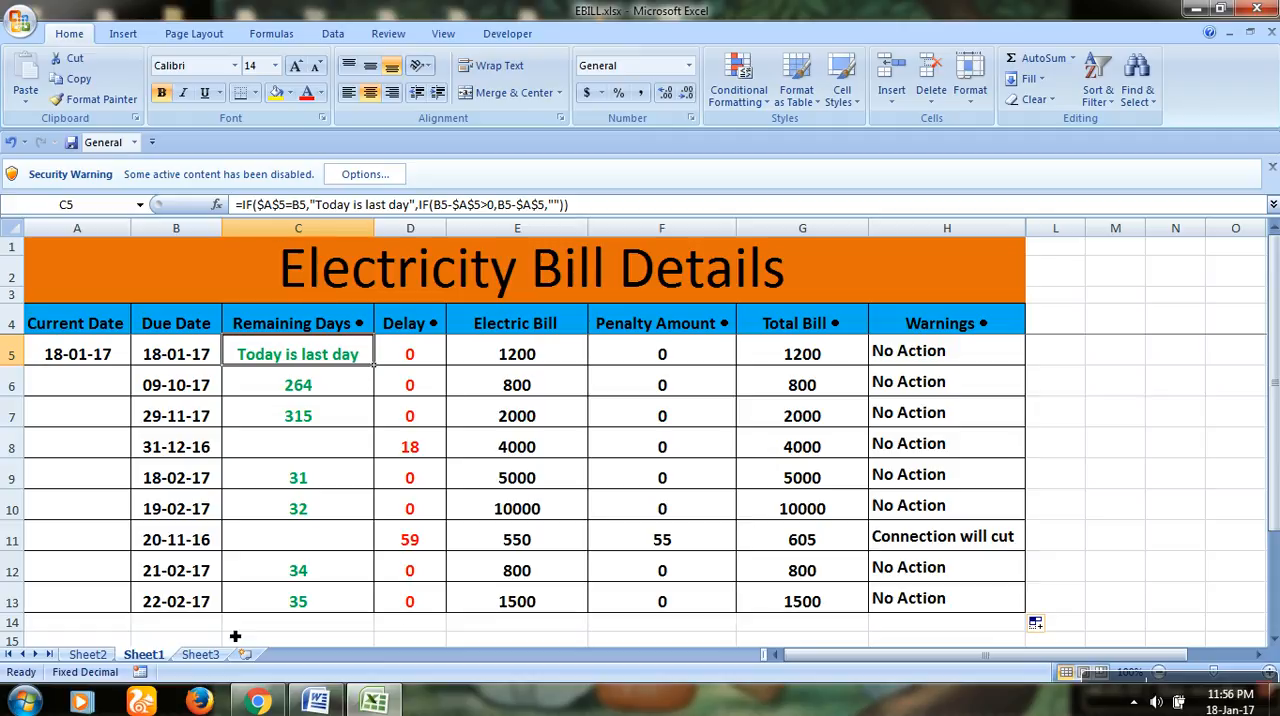
click(203, 655)
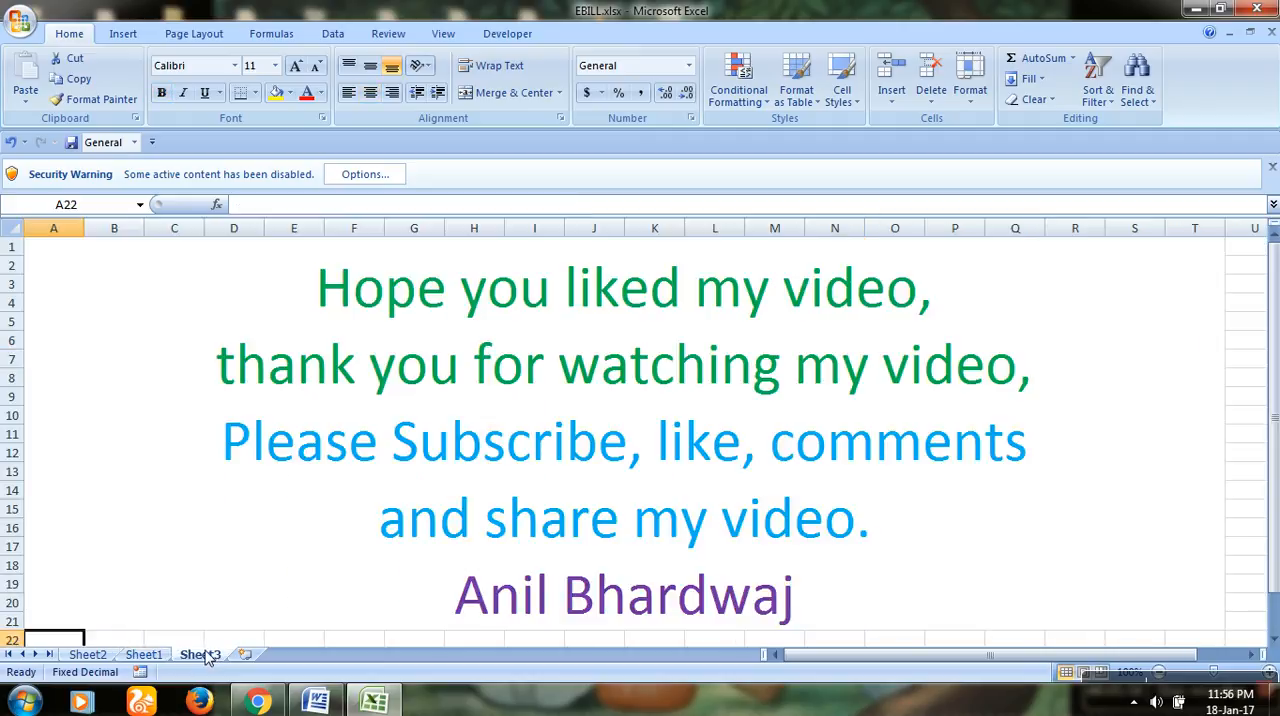